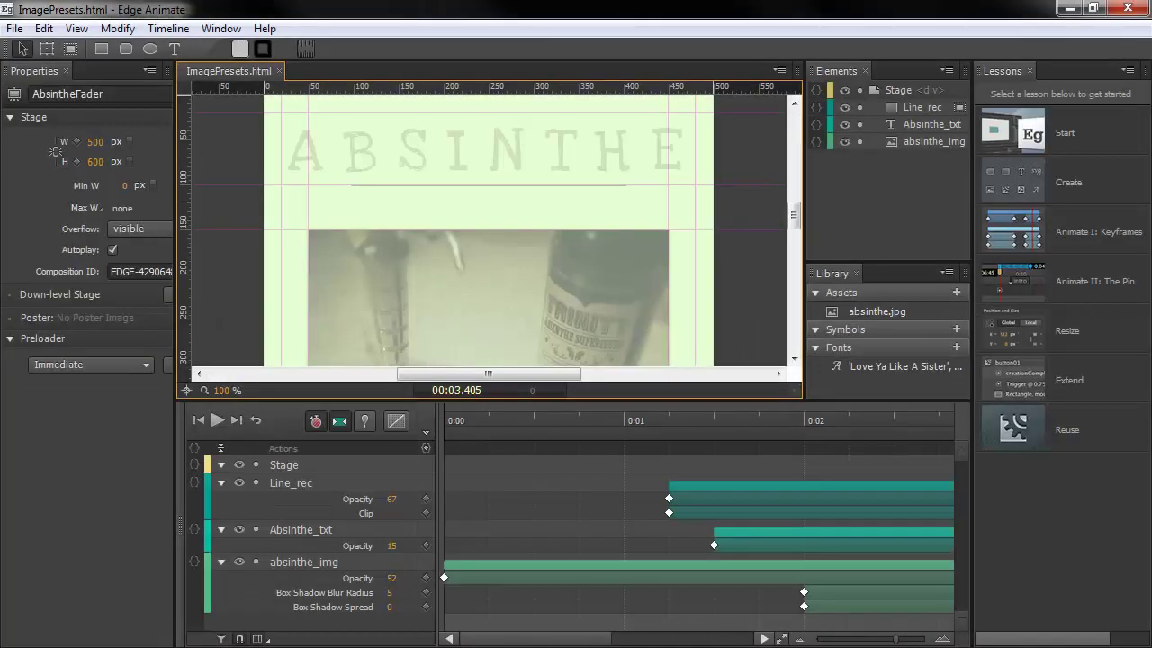
- Close the lessons panel and enlarge the Stage at the Timeline's expense
click(1030, 72)
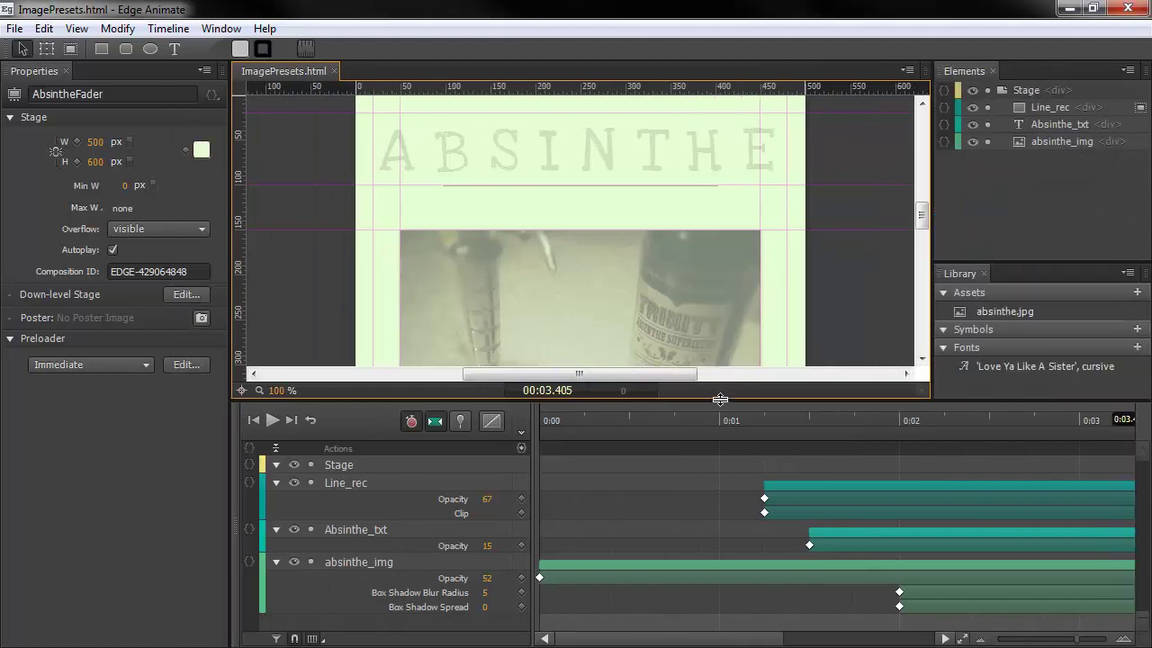
drag(719, 399, 707, 474)
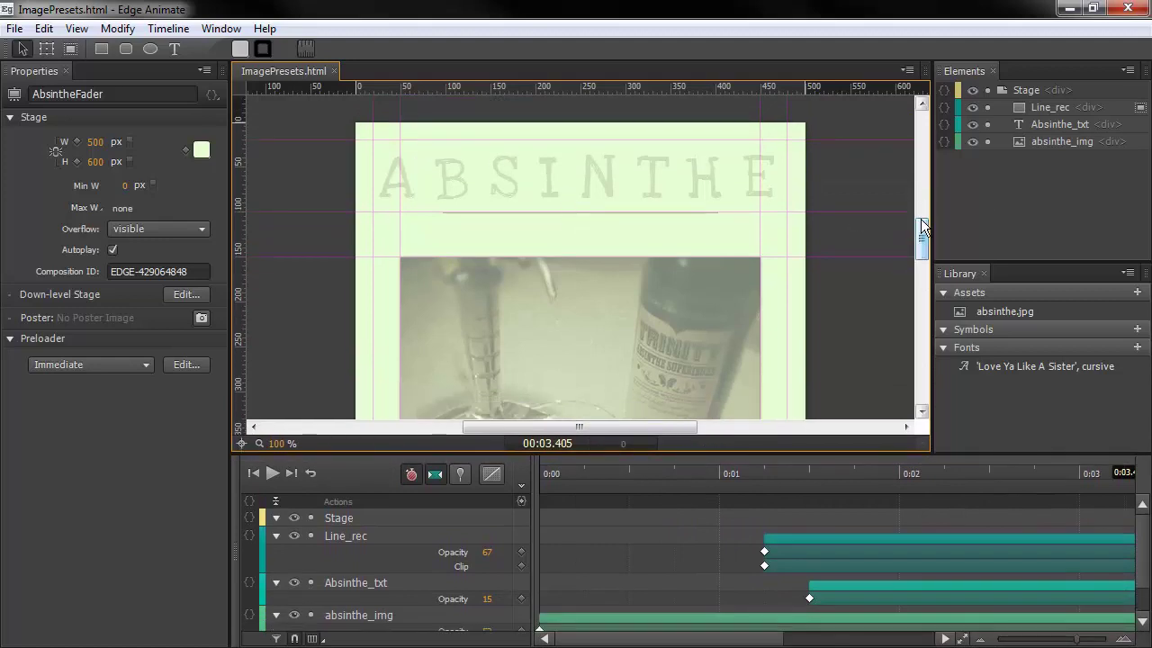
mouse_move(922, 229)
mouse_down()
mouse_move(921, 252)
mouse_move(918, 237)
mouse_up()
- Select the absinthe image and collapse its Position and Size, Transform and Image sections
click(478, 187)
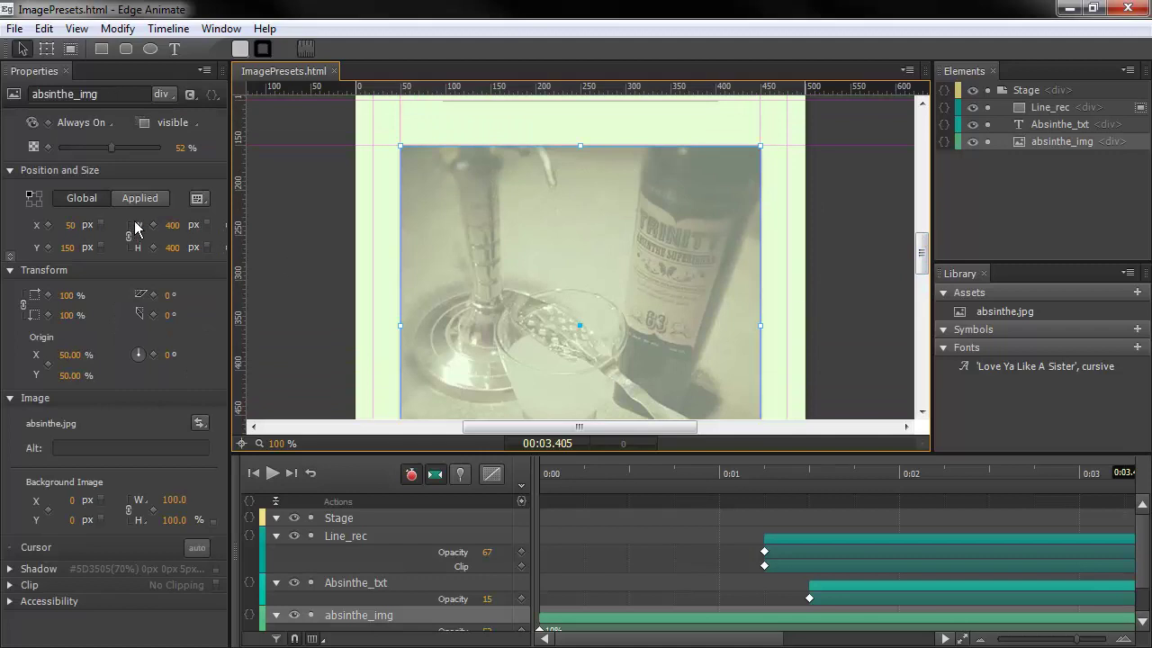
click(11, 176)
click(11, 173)
click(11, 187)
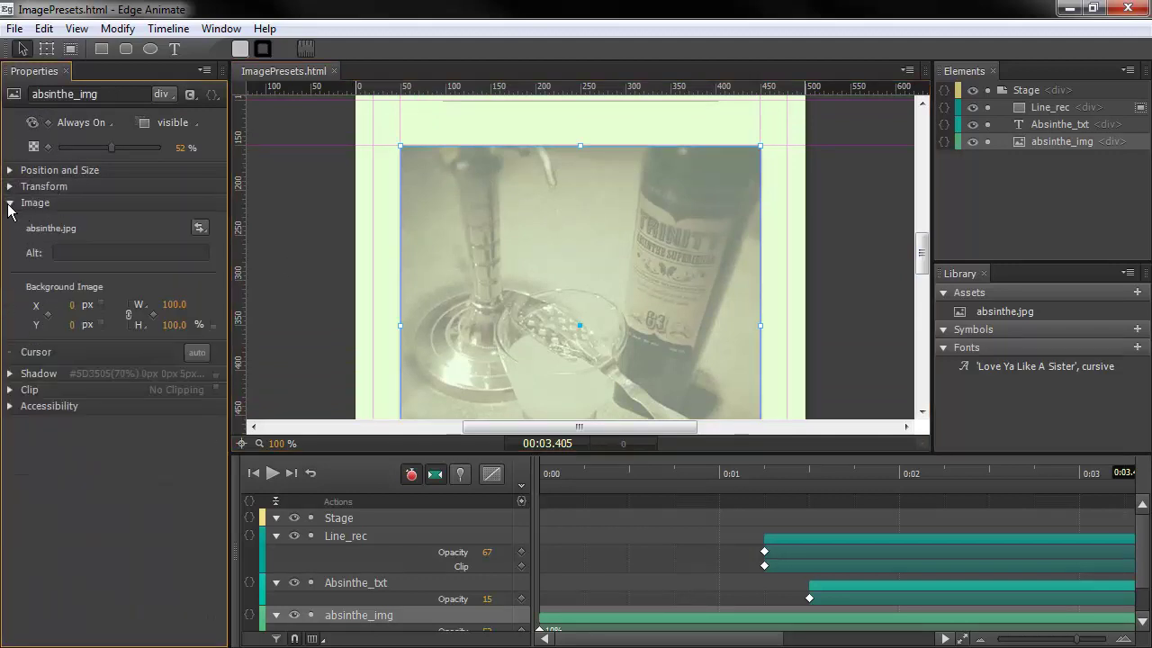
click(11, 203)
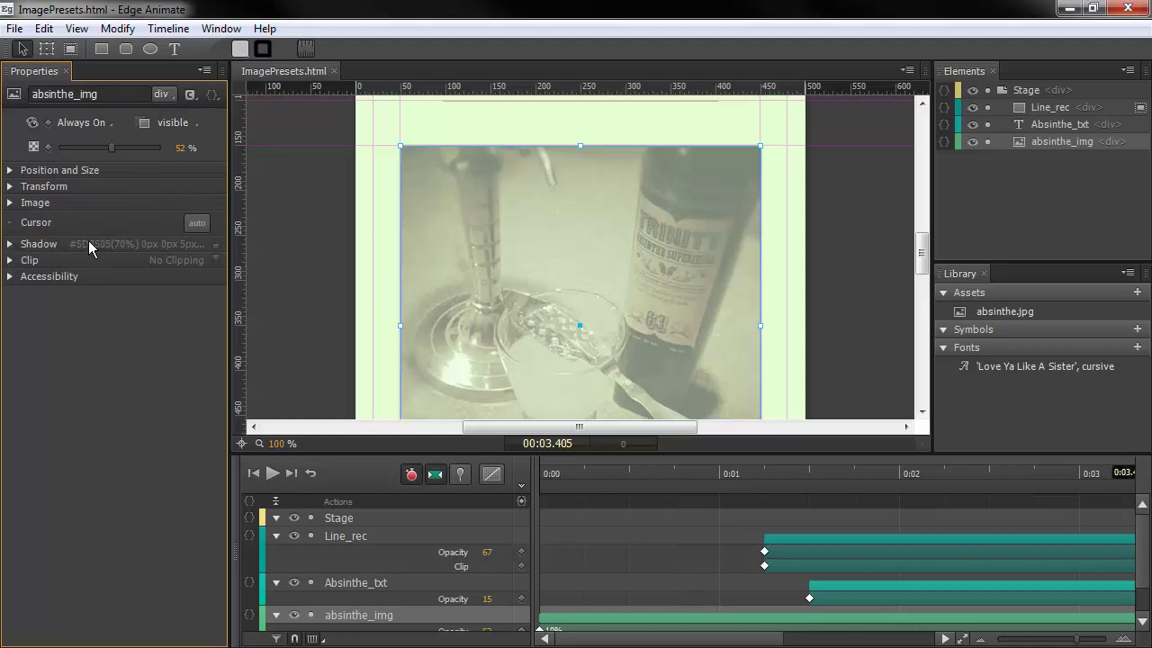
- Expand absinthe_img's Shadow settings and inspect the #5D3505 colour without changing it
click(9, 244)
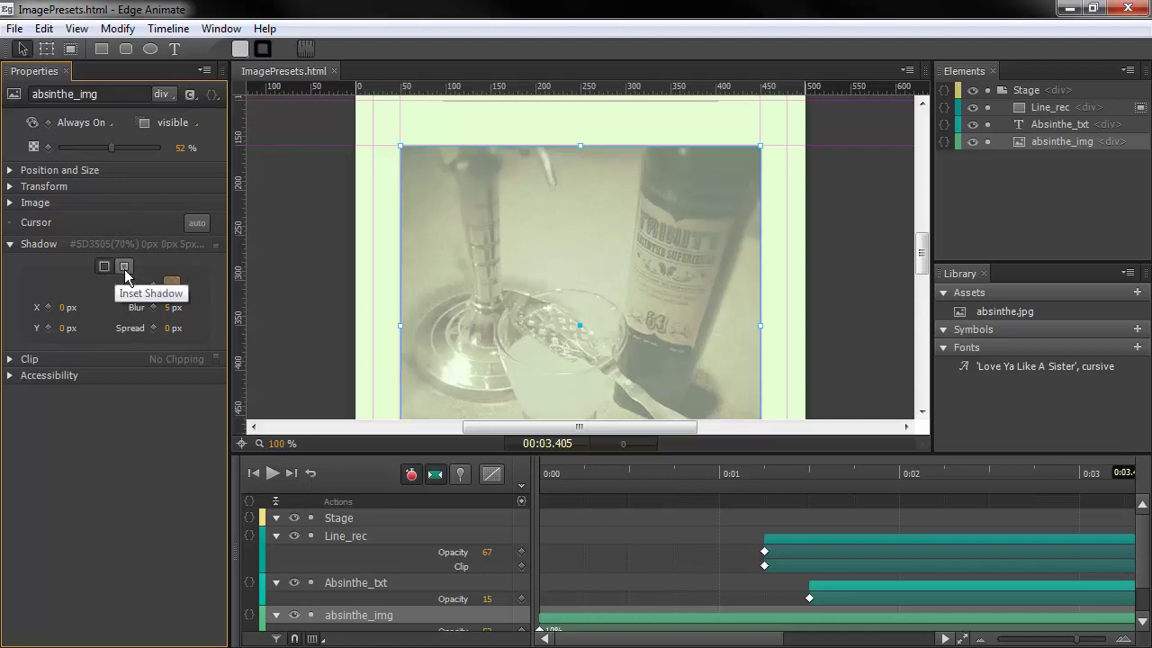
click(172, 287)
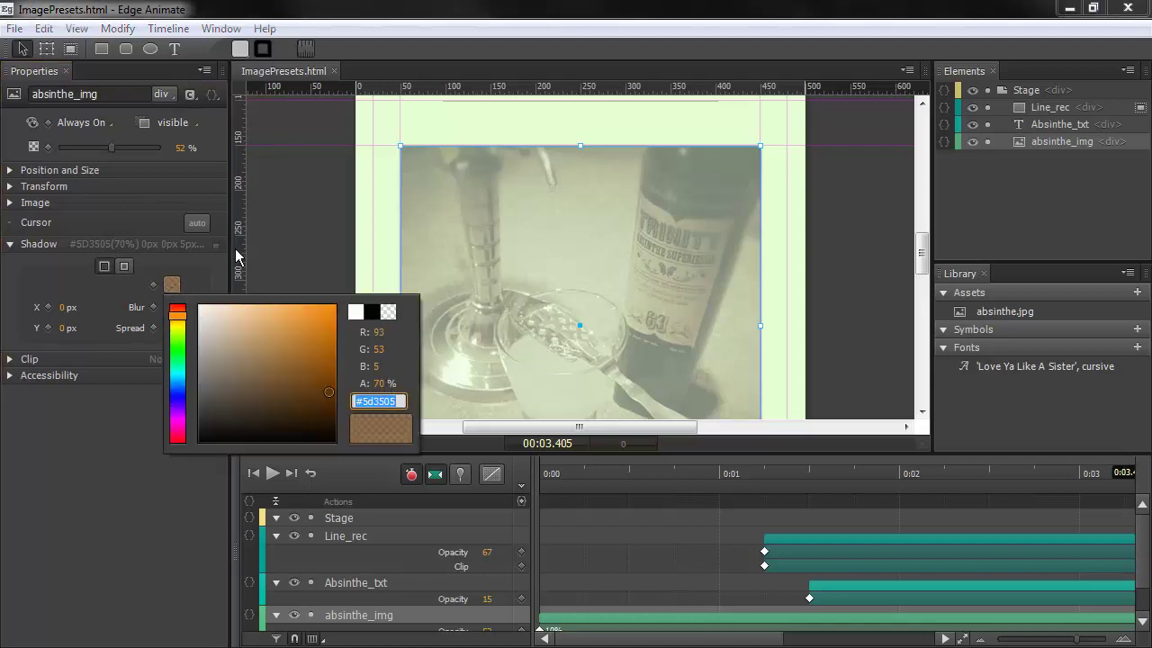
click(209, 279)
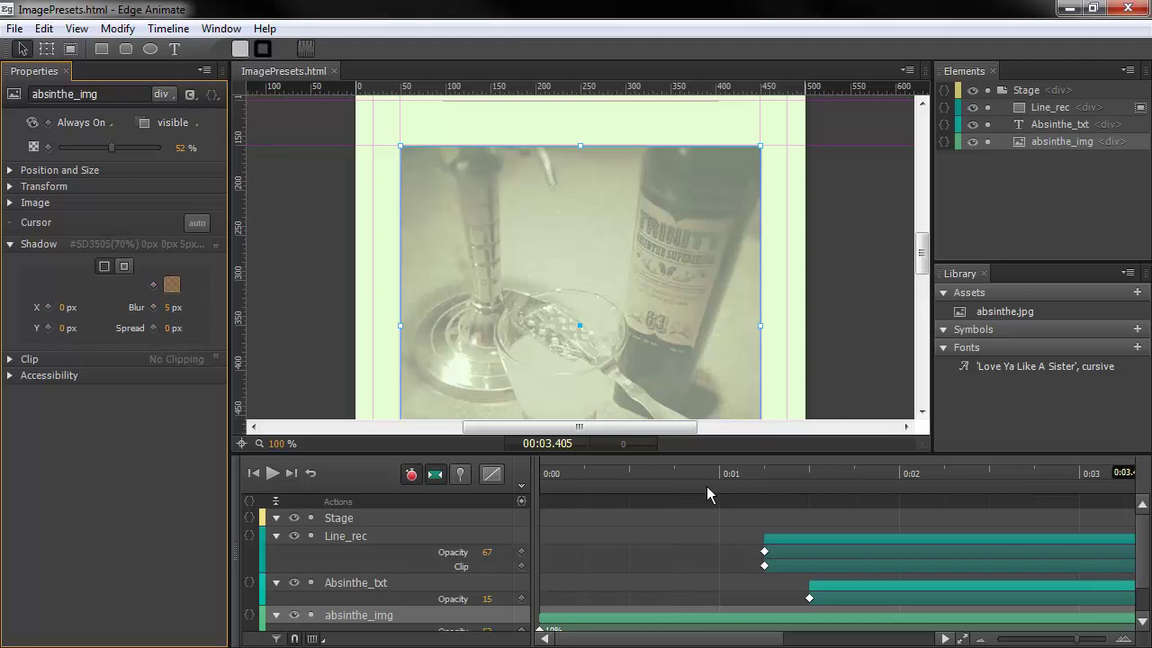
- Scrub the timeline to preview the shadow animation, ending near 0:04.865
drag(686, 472, 1058, 477)
drag(970, 479, 1066, 472)
scroll(1141, 541, down, 1)
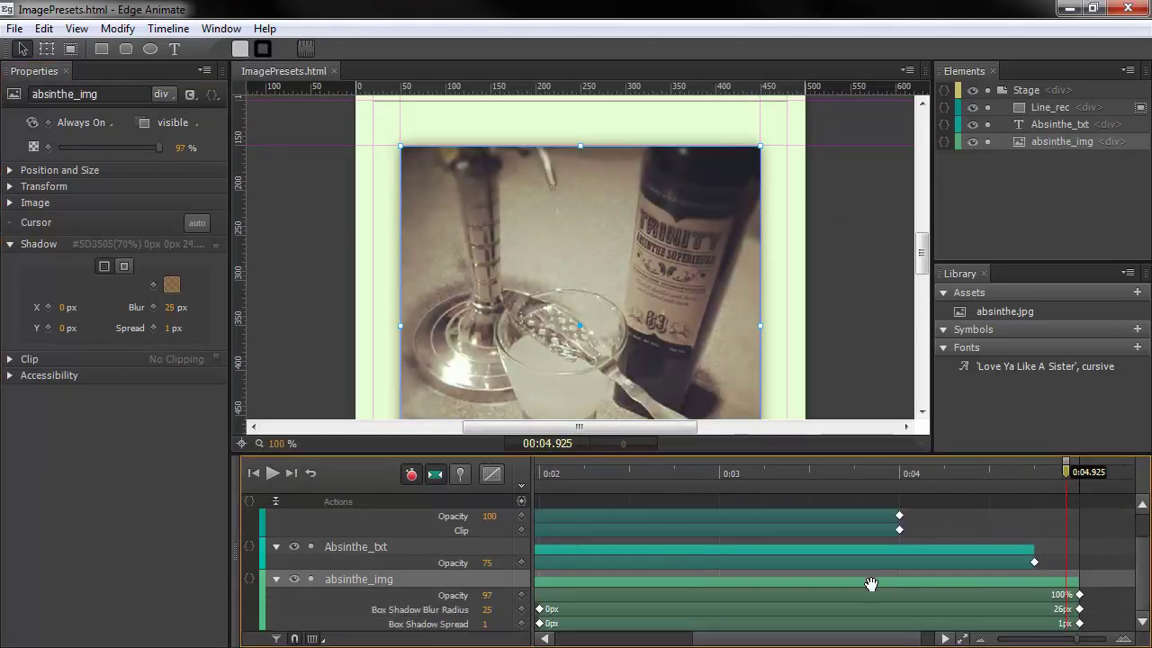
mouse_move(1066, 473)
mouse_down()
mouse_move(1078, 476)
mouse_move(696, 485)
mouse_move(1057, 476)
mouse_up()
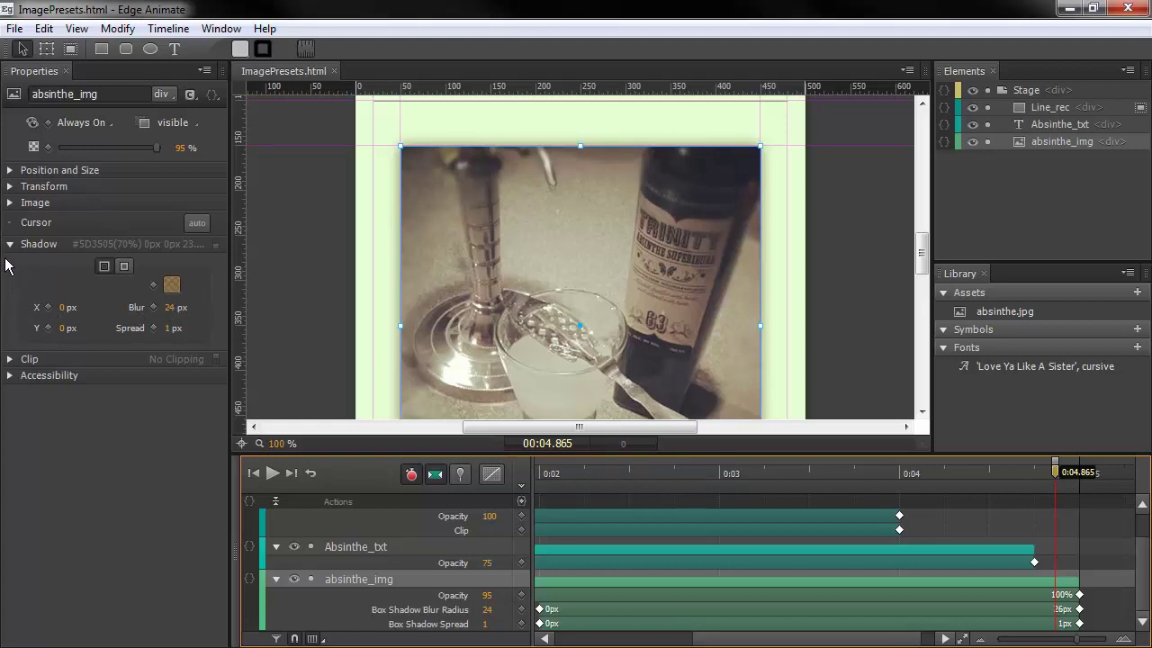
- Cancel removing the shadow so its keyframes stay, then fold away the Shadow section
click(215, 245)
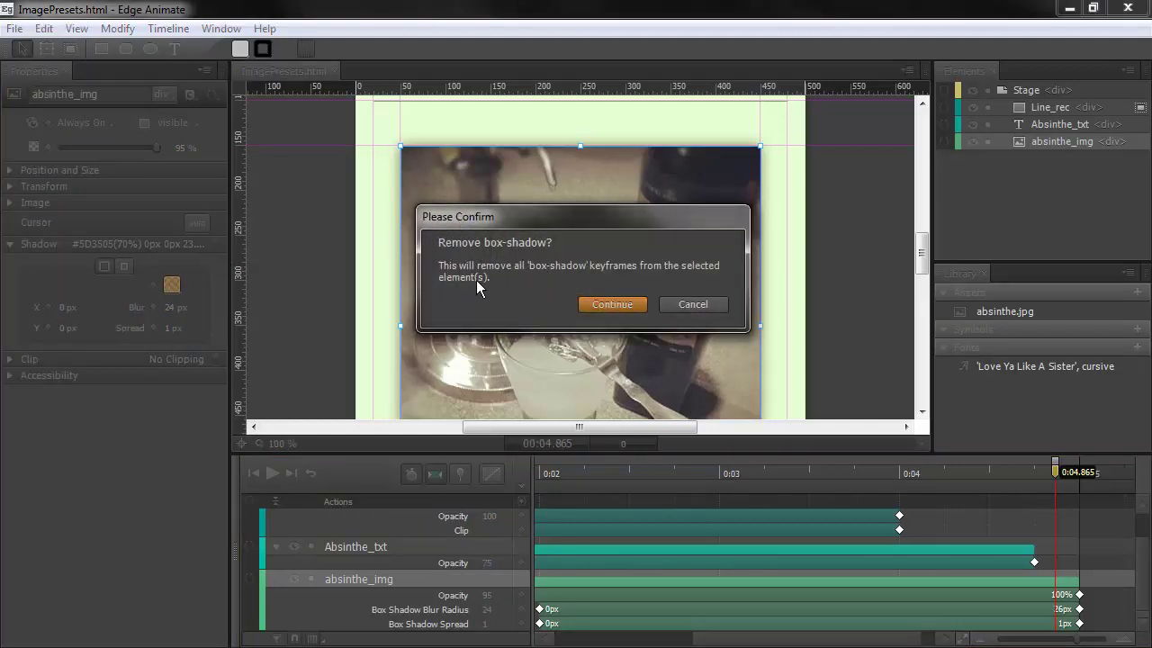
click(693, 304)
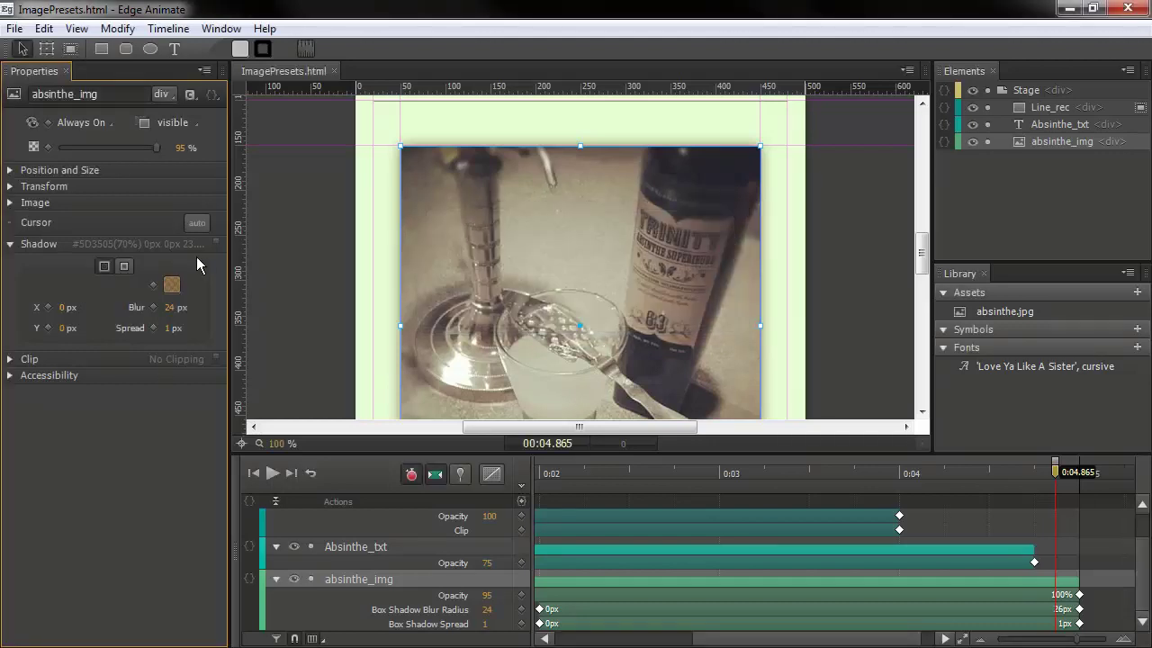
click(12, 244)
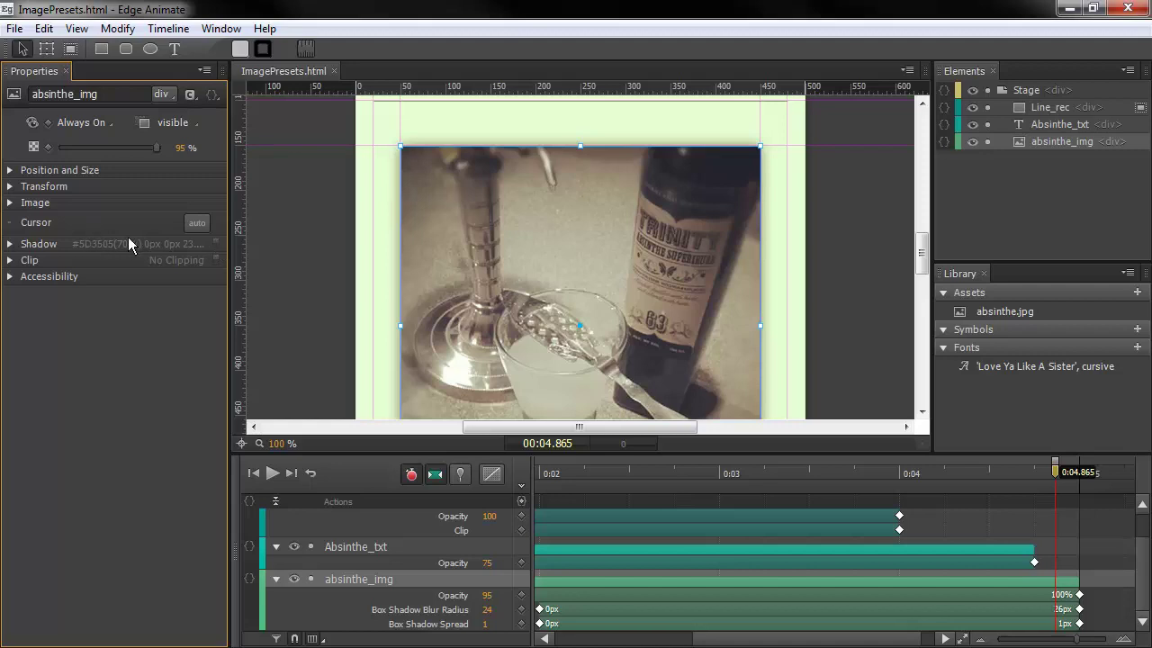
- Turn on clipping for absinthe_img and clip it in from the left
click(12, 243)
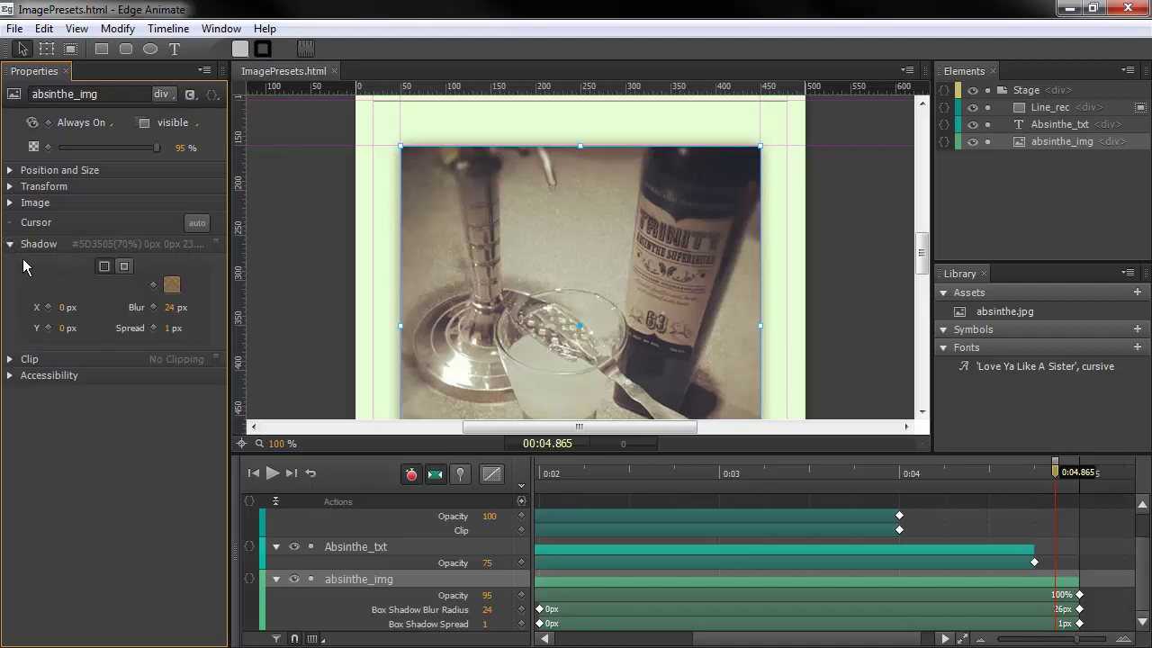
click(12, 244)
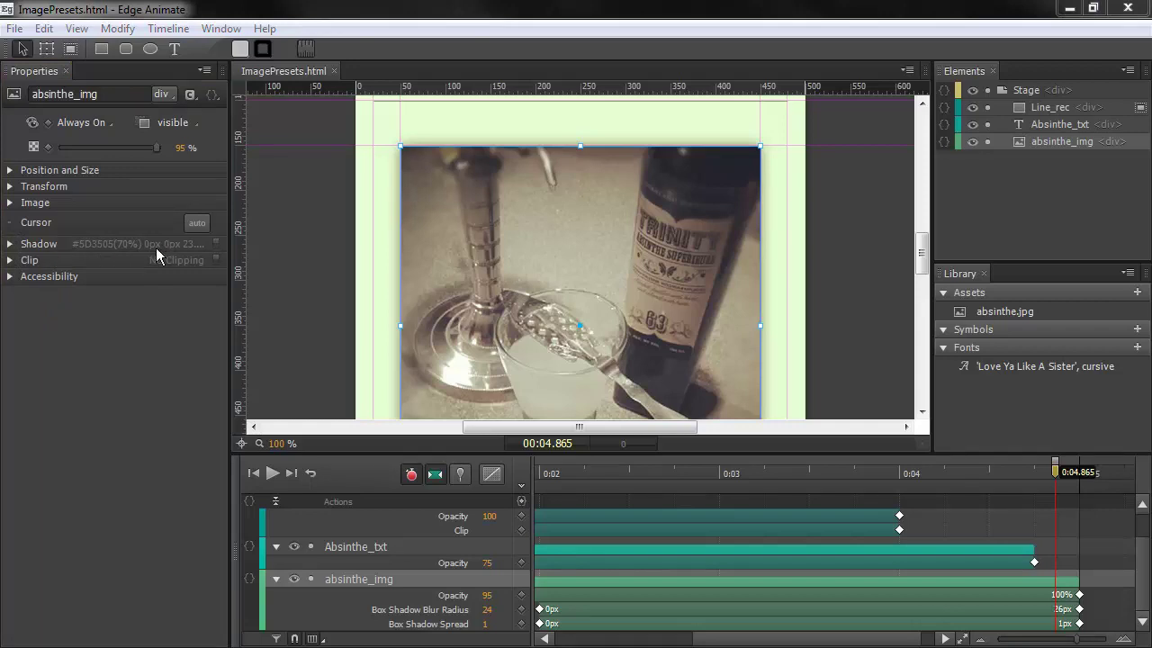
click(216, 260)
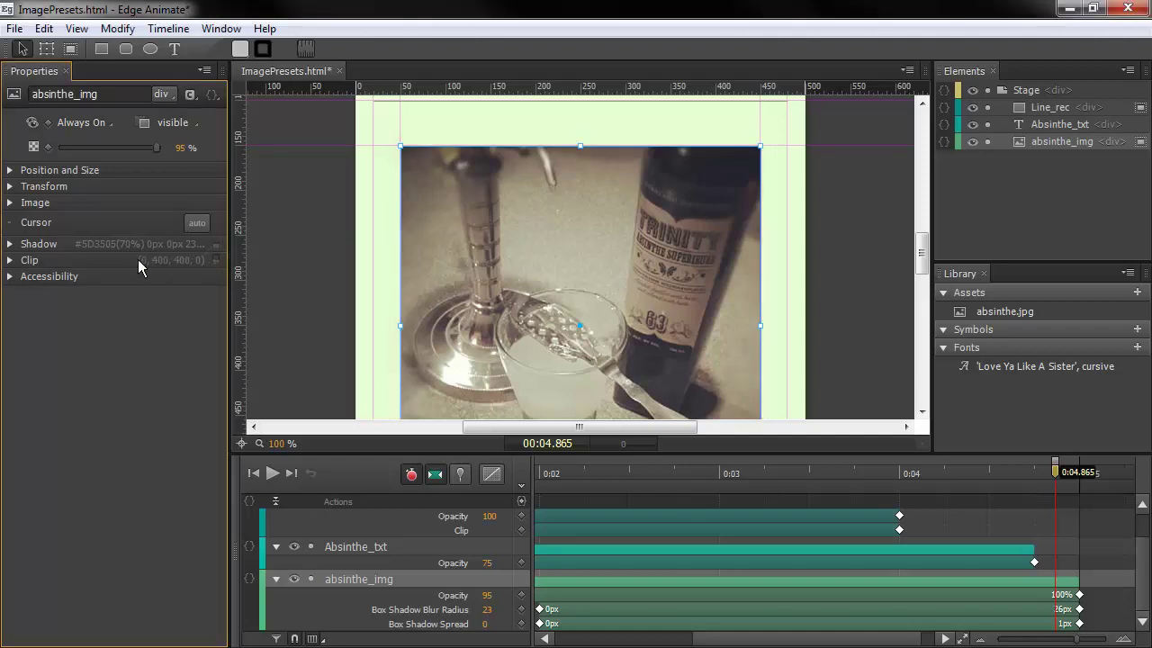
click(9, 261)
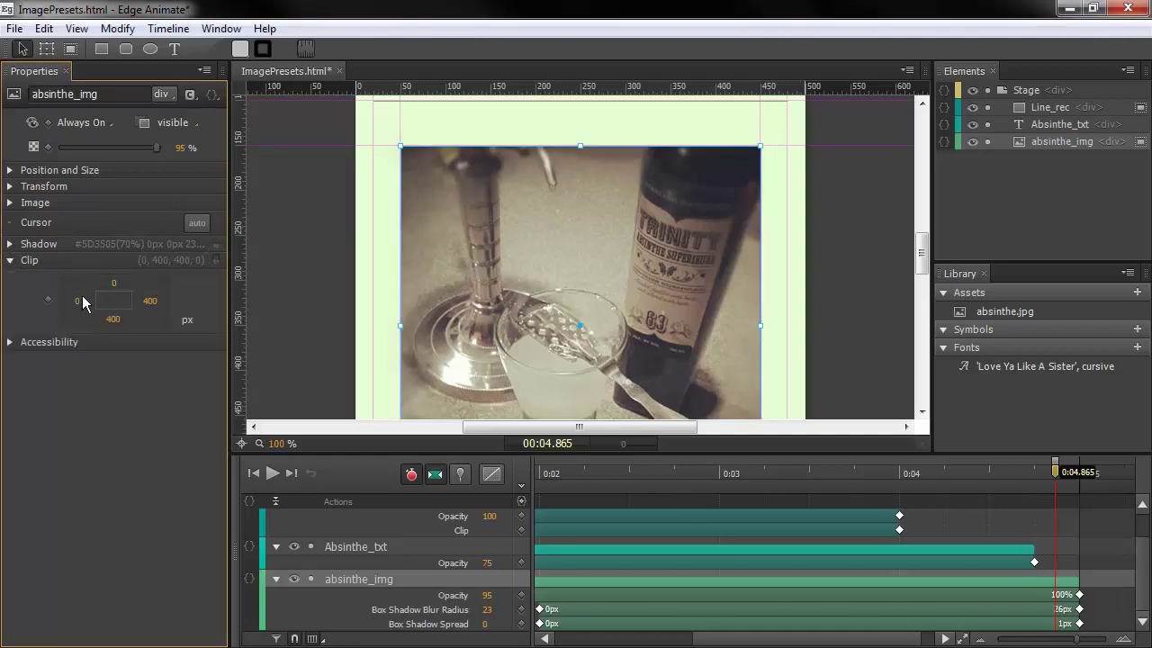
drag(76, 306, 114, 290)
- Clip the image's top down on stage with the Clip tool, then remove the clip
click(71, 48)
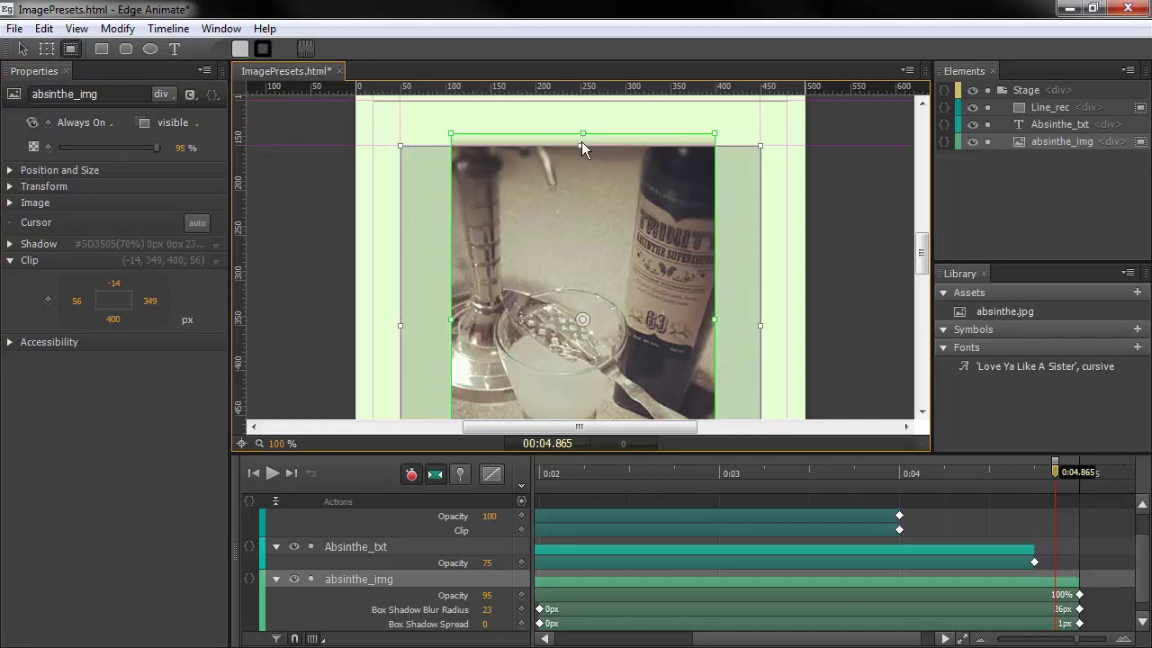
drag(583, 134, 583, 271)
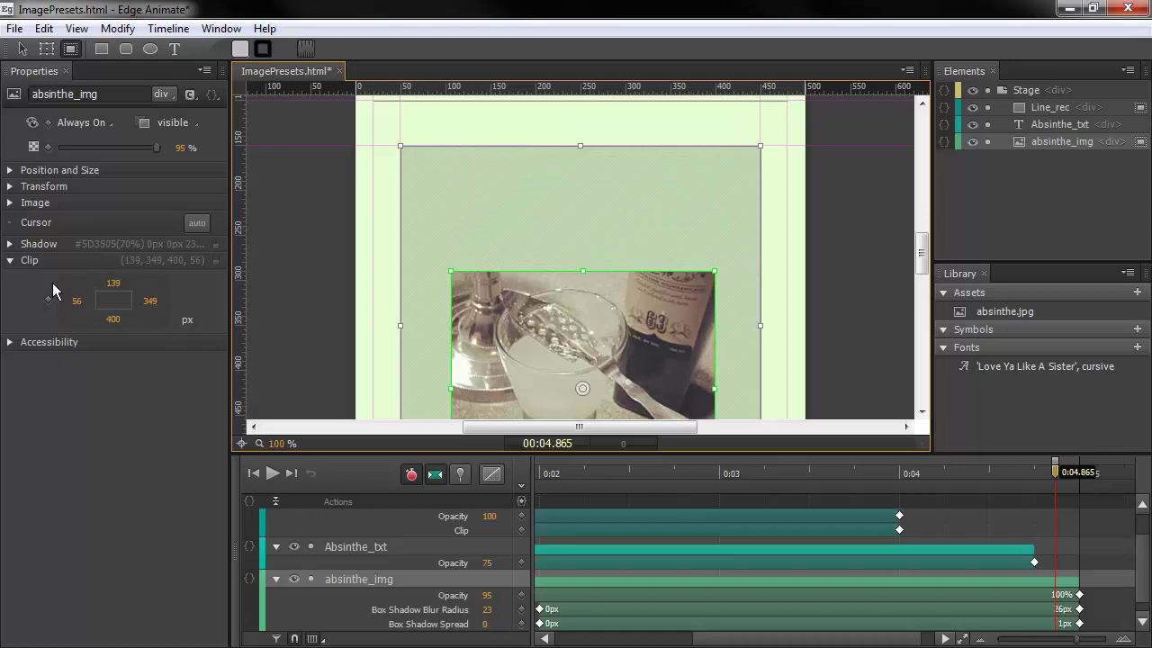
click(216, 261)
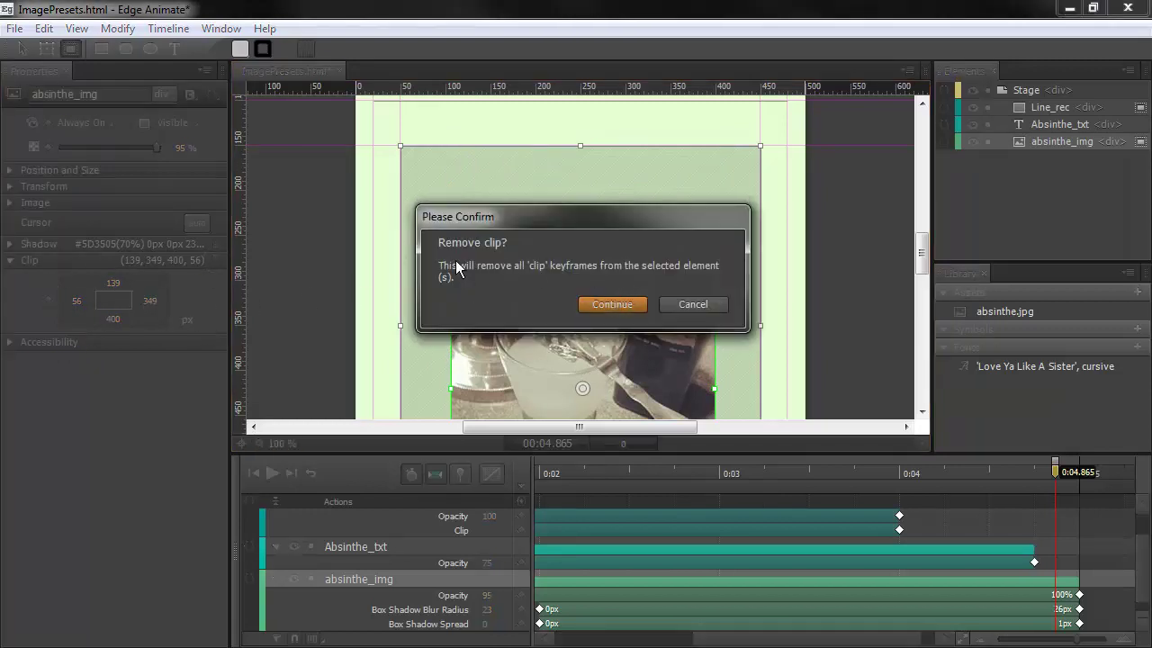
click(613, 304)
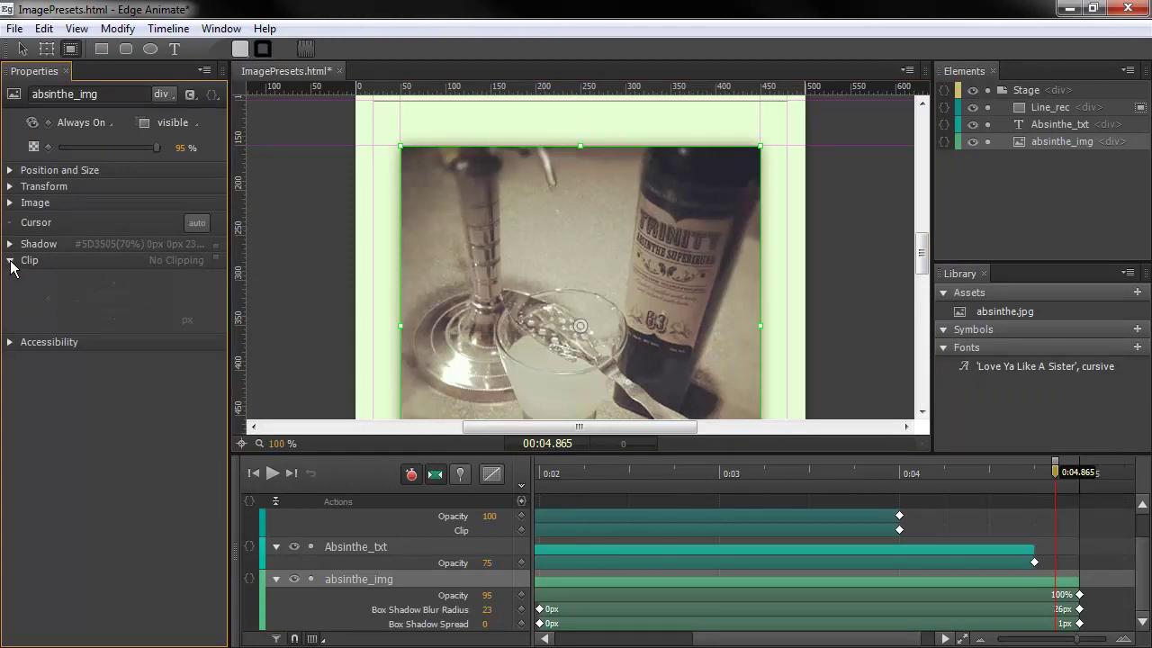
- Give absinthe_img the accessibility title 'Absinthe', and set then clear a tab index of 1
click(10, 260)
click(9, 278)
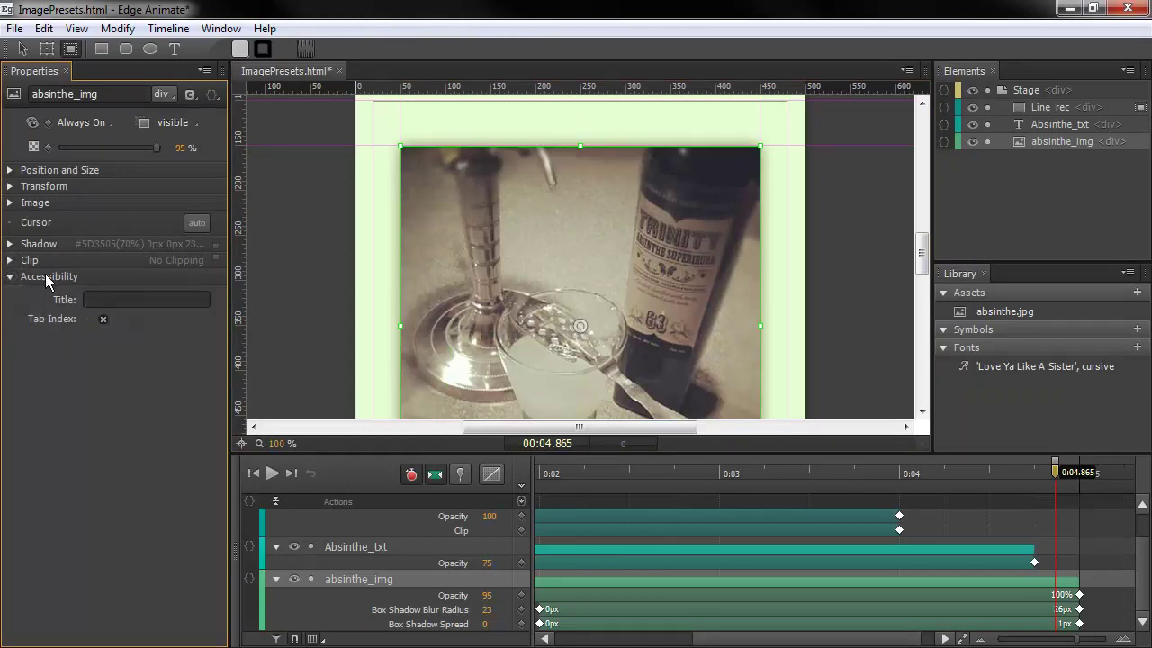
click(114, 300)
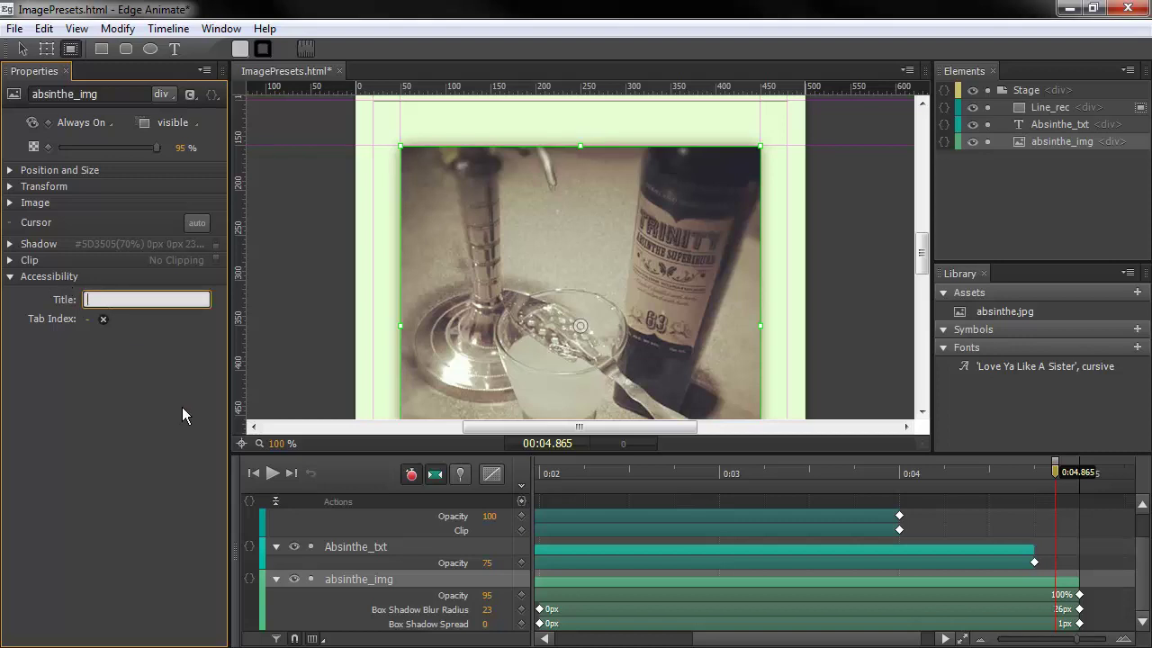
text(Absinthe)
click(87, 319)
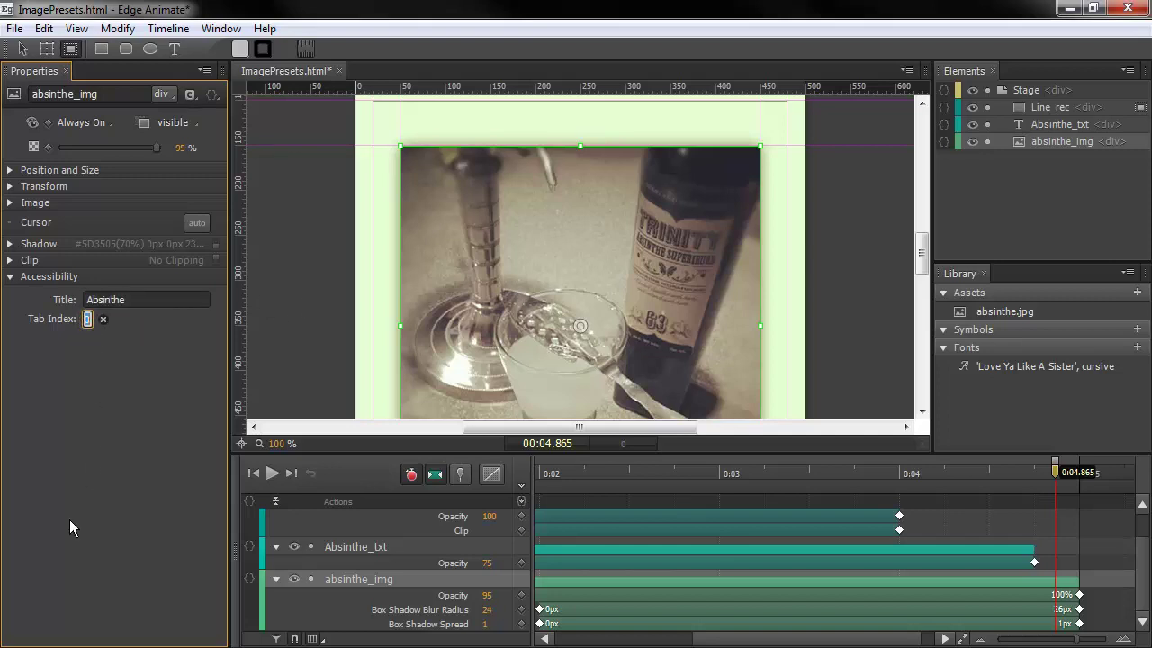
text(1)
key(Return)
click(104, 319)
- Keep absinthe_img as a div element and add the CSS class edgeImage
click(170, 95)
click(176, 67)
click(190, 95)
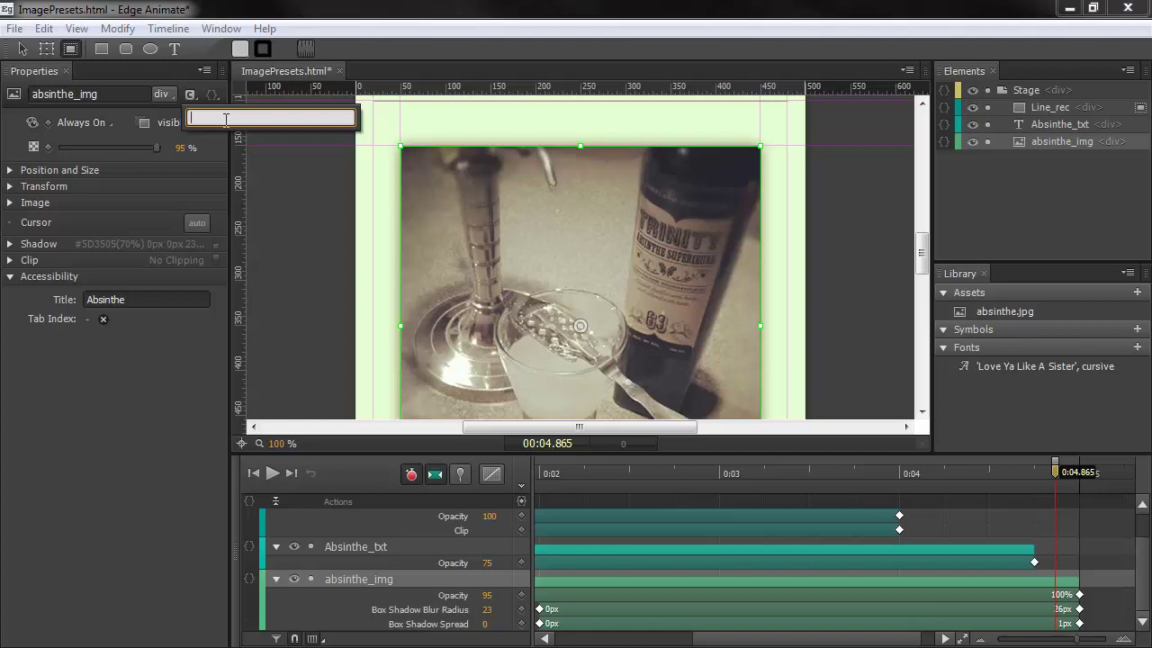
text(edge)
text(mage)
click(162, 475)
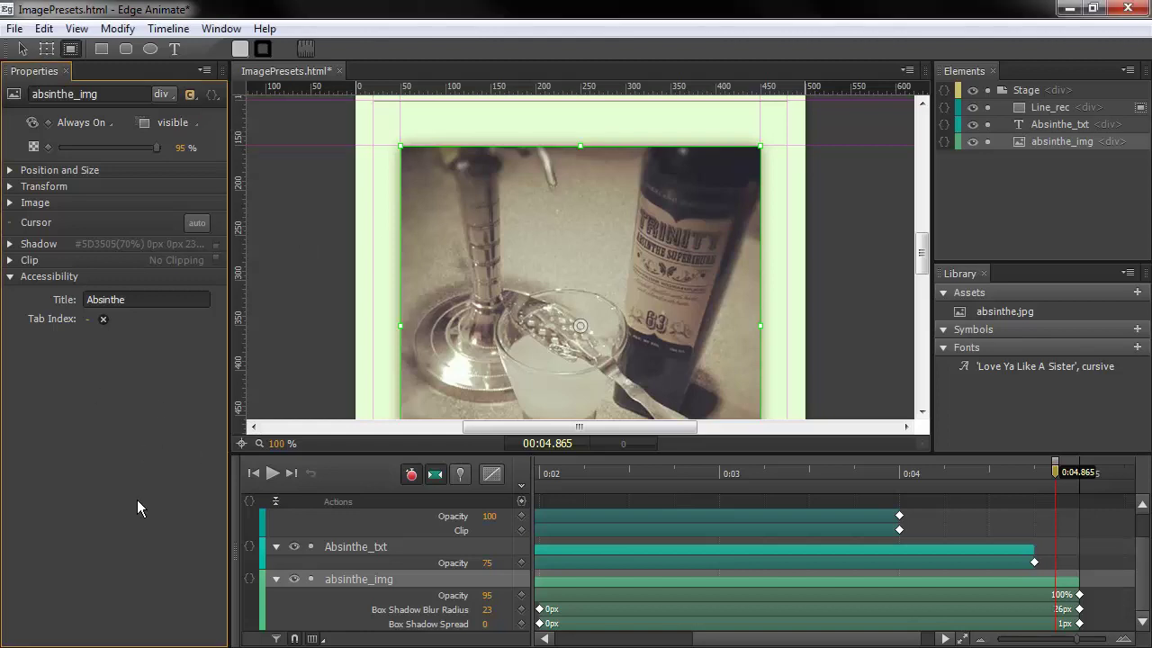